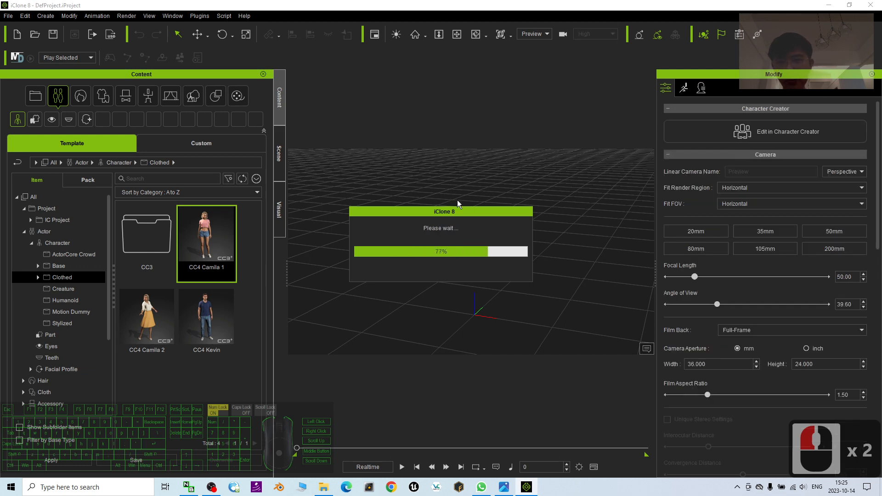
# - Examine the loading Camila character at full-body distance and close up on the face
pyautogui.scroll(4, 509, 174)
pyautogui.scroll(9, 515, 183)
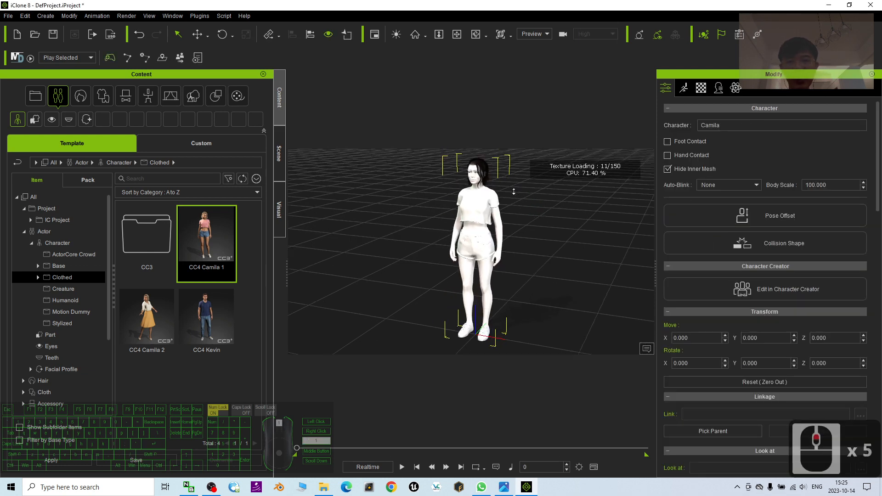
pyautogui.scroll(-6, 551, 205)
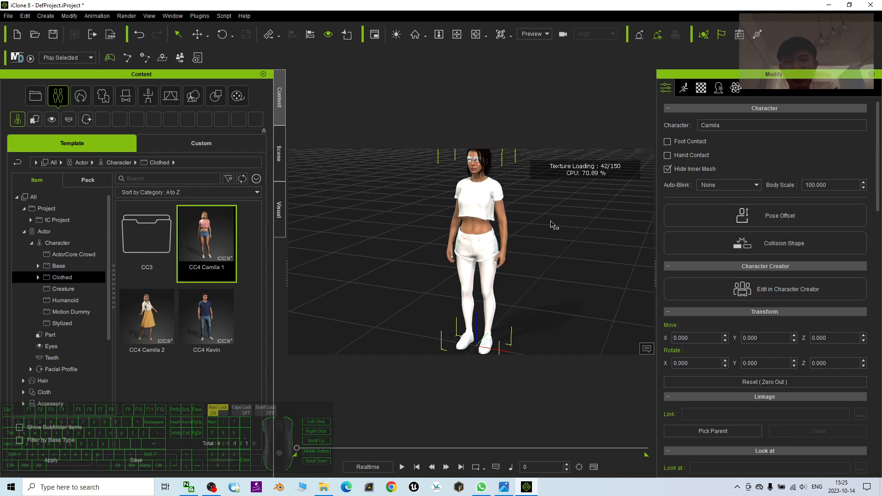
pyautogui.scroll(6, 555, 221)
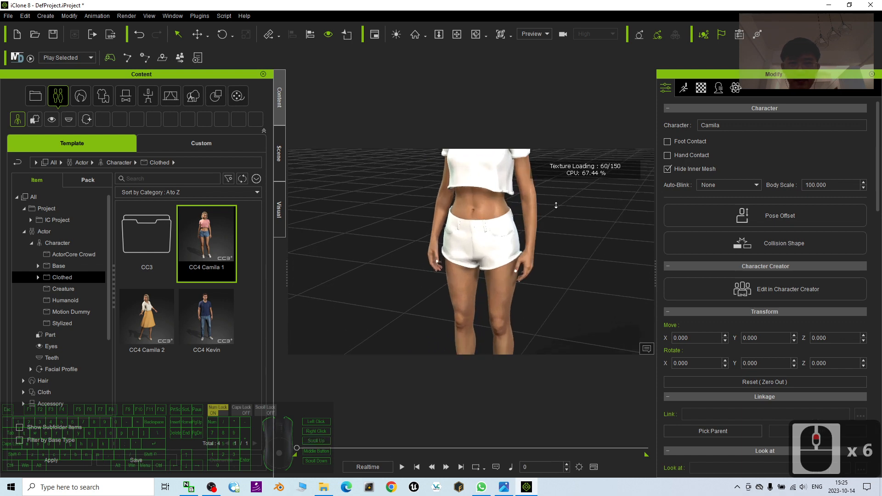
pyautogui.moveTo(536, 271); pyautogui.dragTo(532, 275)
pyautogui.click(542, 219)
pyautogui.press('x')
pyautogui.moveTo(548, 195); pyautogui.dragTo(615, 300)
pyautogui.press('c')
pyautogui.scroll(5, 434, 282)
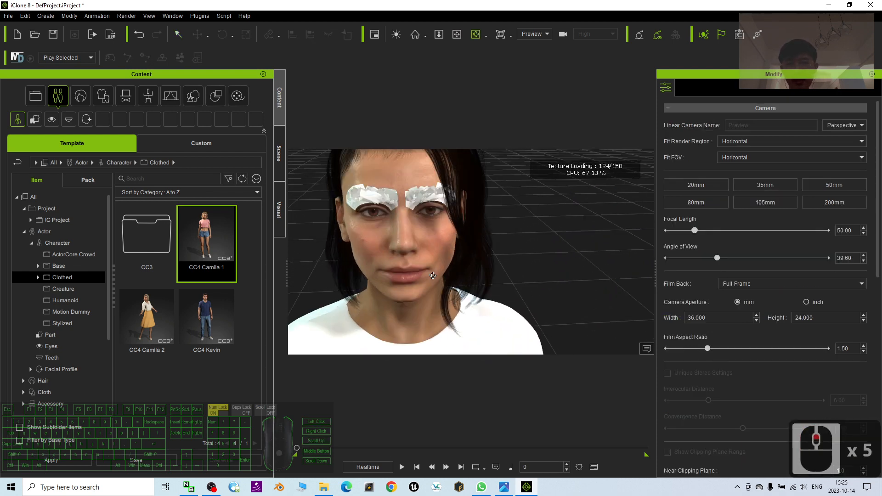
# - Inspect the character's face, skin and hair closely from several angles and distances
pyautogui.scroll(-2, 434, 282)
pyautogui.scroll(3, 482, 269)
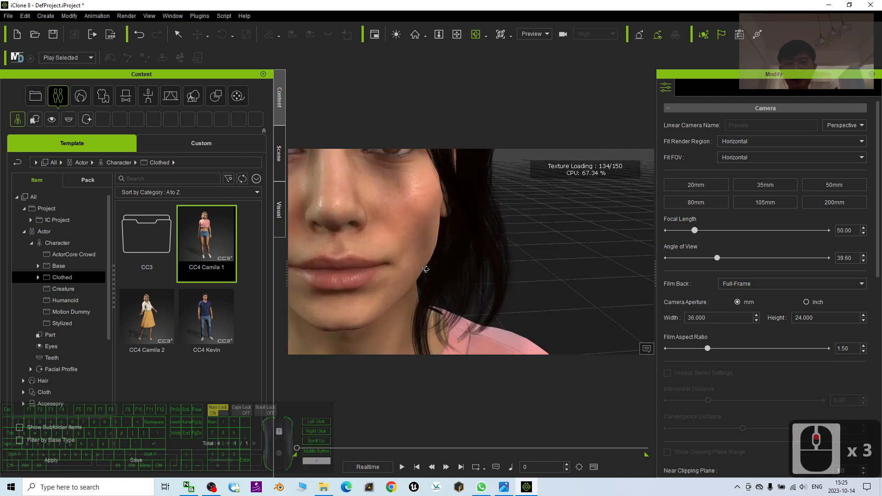
pyautogui.scroll(-2, 423, 265)
pyautogui.moveTo(423, 265); pyautogui.dragTo(444, 234)
pyautogui.press('c')
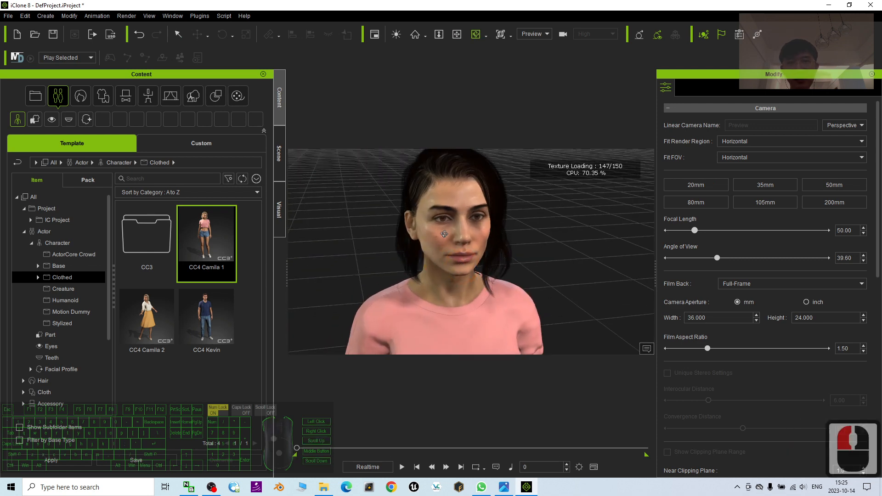
pyautogui.scroll(4, 468, 221)
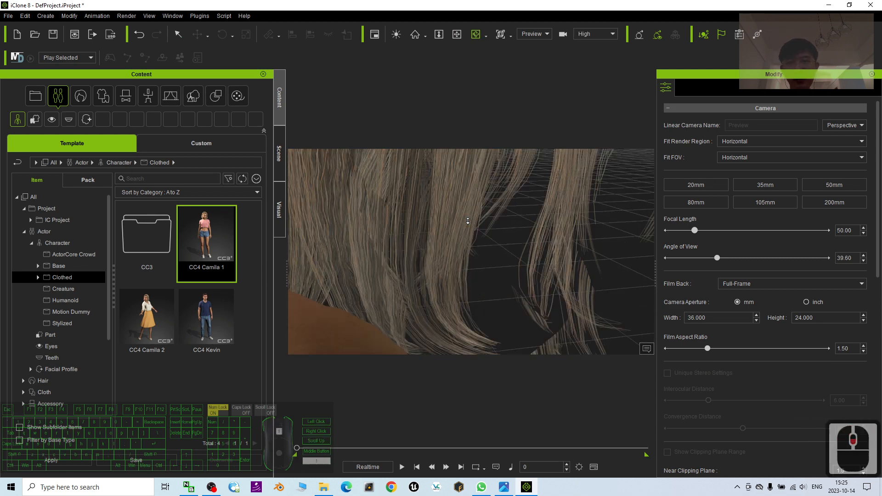
pyautogui.scroll(-3, 468, 221)
pyautogui.press('x')
pyautogui.moveTo(481, 220); pyautogui.dragTo(480, 240)
pyautogui.press('c')
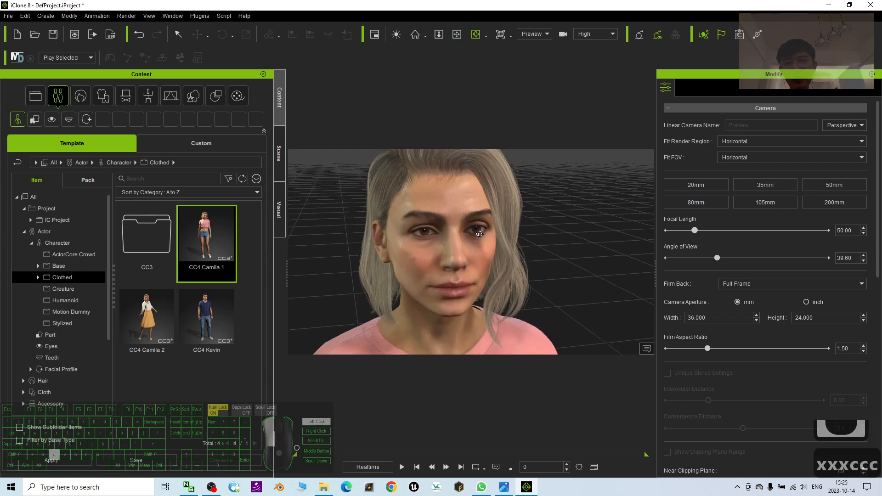
pyautogui.press('q')
pyautogui.press('q')
pyautogui.press('q')
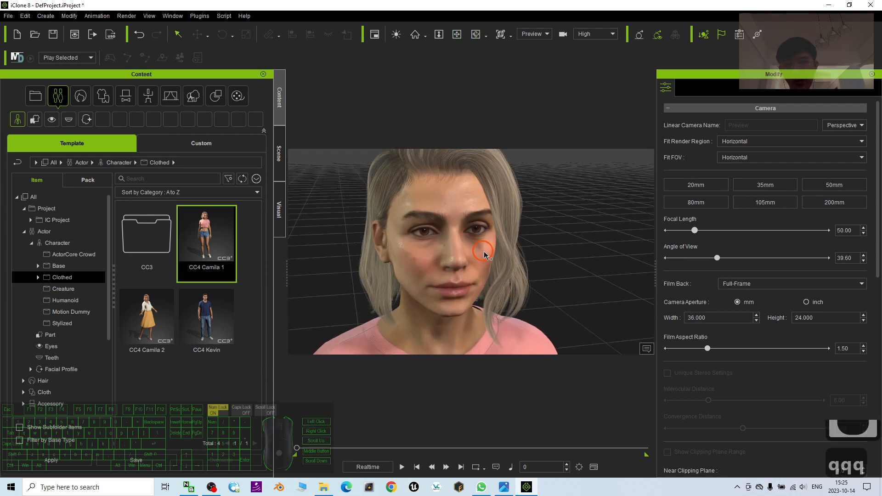
# - Select the Camila character and show the texture settings of its Std_Skin_Head material
pyautogui.click(484, 252)
pyautogui.scroll(-4, 483, 251)
pyautogui.scroll(4, 483, 251)
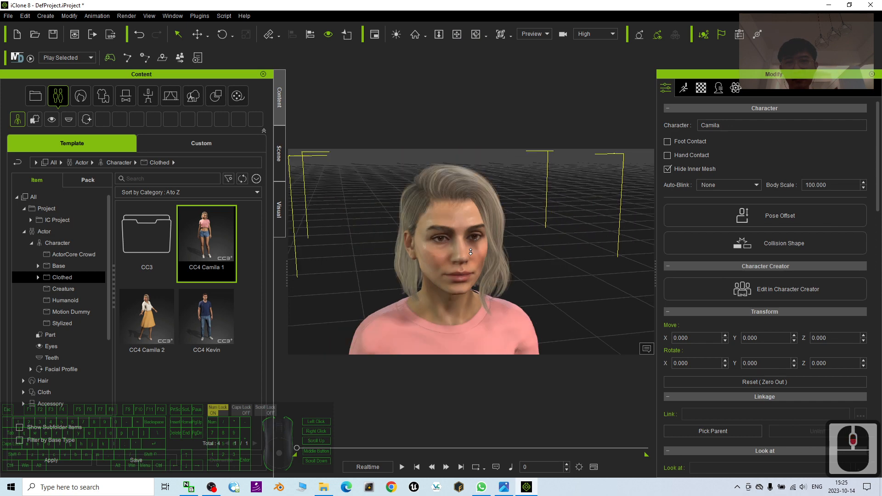
pyautogui.click(703, 88)
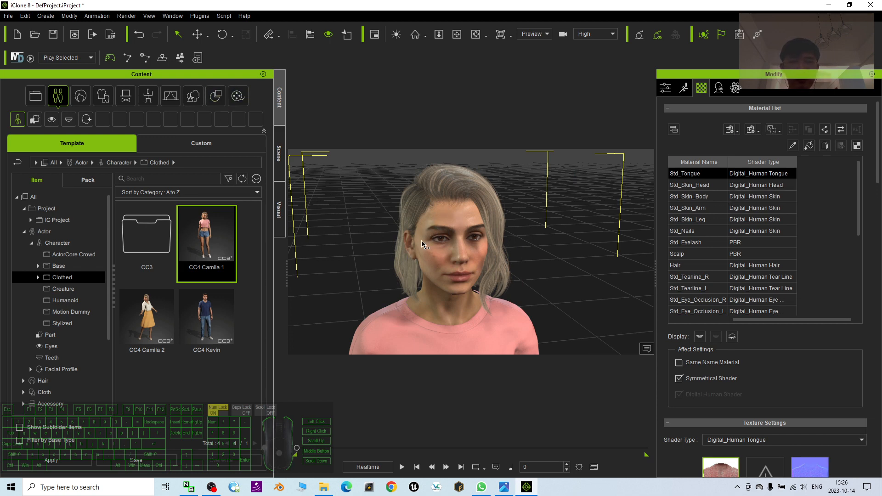
pyautogui.click(465, 222)
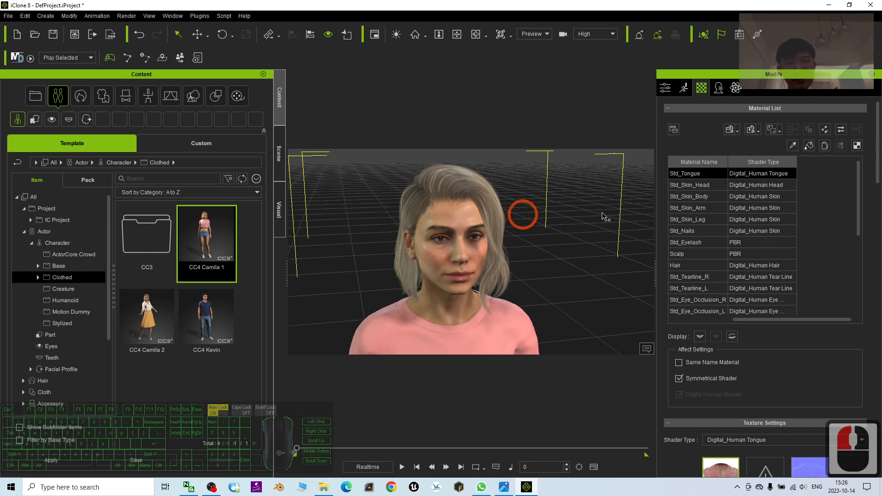
pyautogui.click(693, 185)
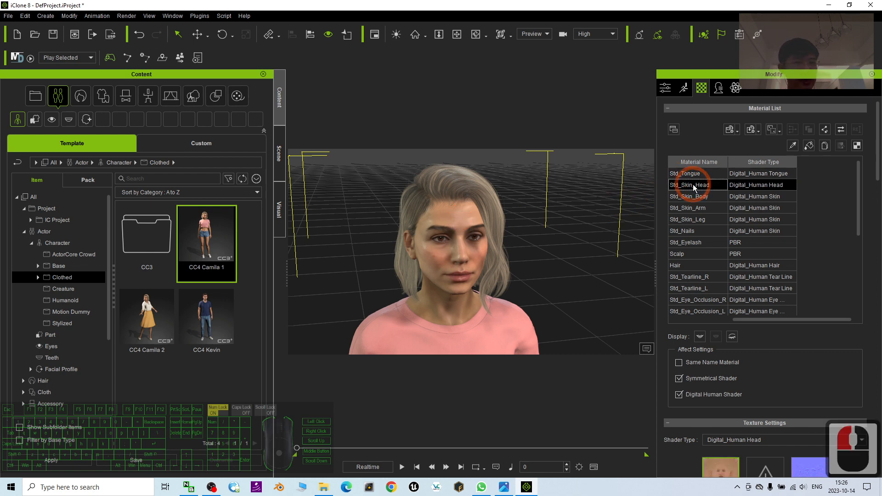
pyautogui.scroll(-4, 835, 331)
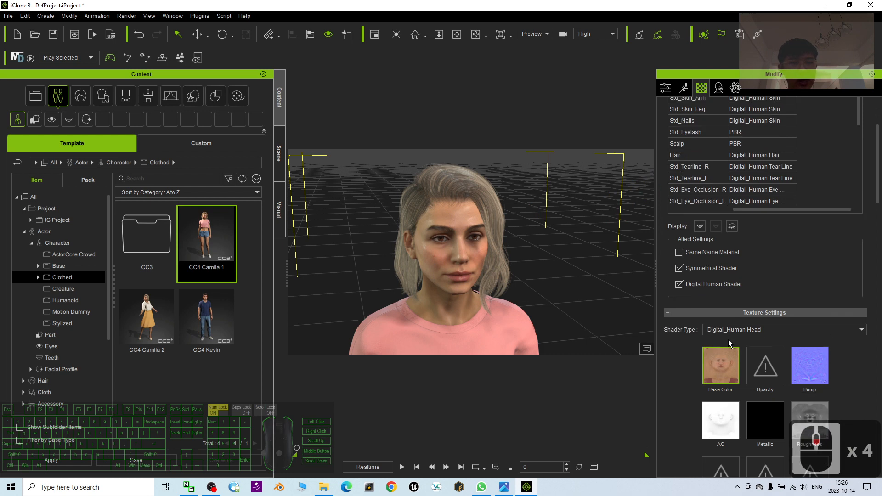
# - Frame the face closely and change the Std_Skin_Head material's shader type to PBR
pyautogui.scroll(2, 459, 268)
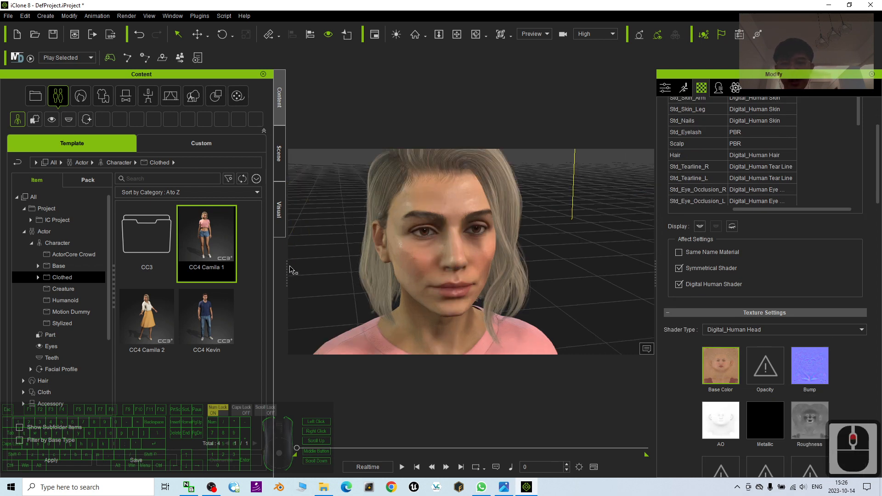
pyautogui.moveTo(290, 270); pyautogui.dragTo(260, 264)
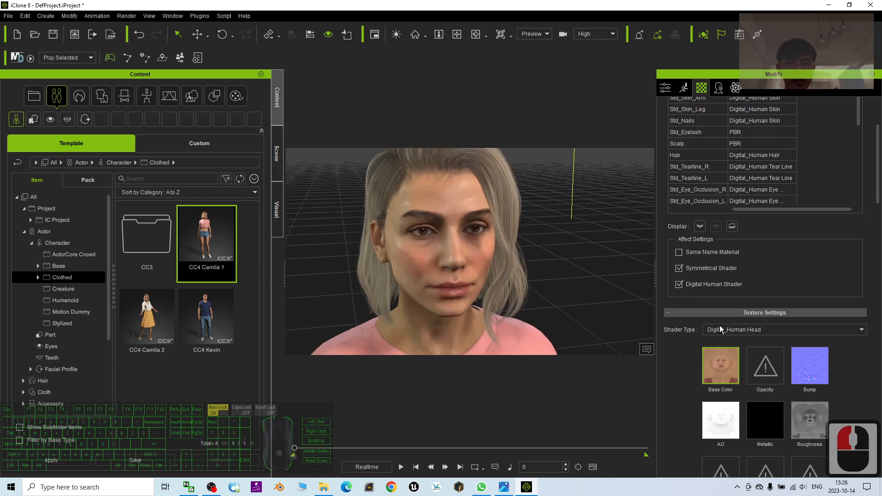
pyautogui.scroll(3, 472, 252)
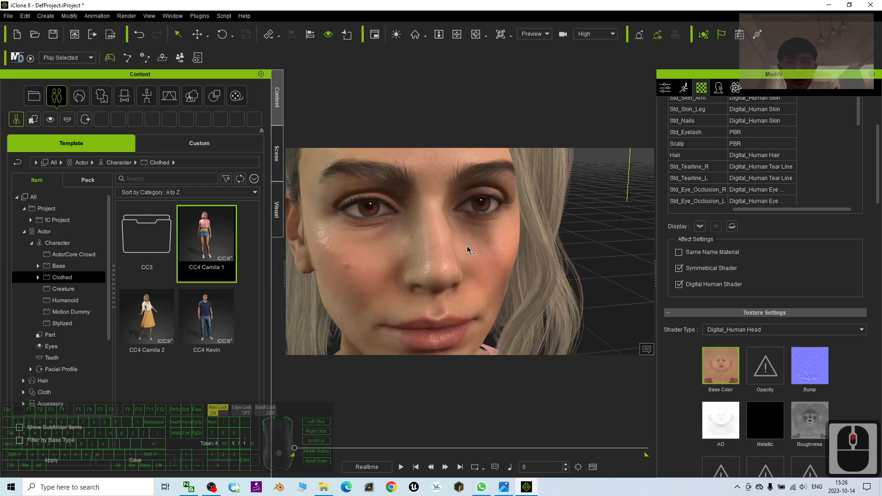
pyautogui.press('x')
pyautogui.moveTo(469, 250); pyautogui.dragTo(501, 246)
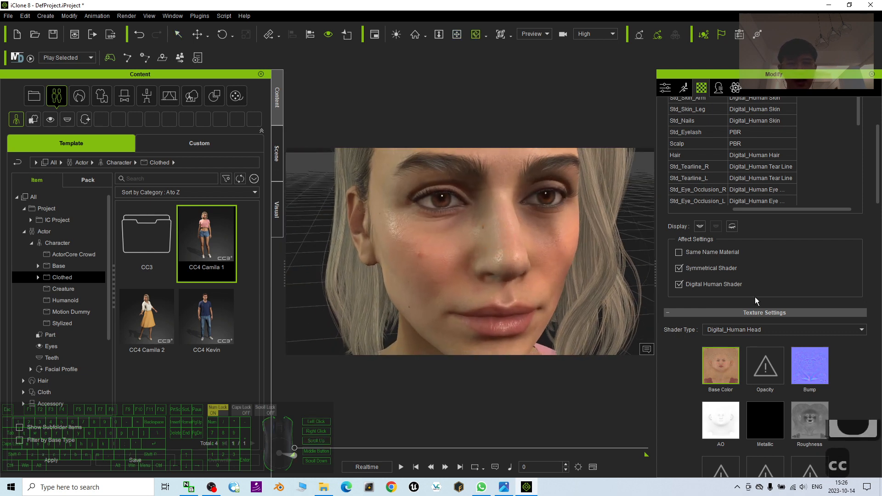
pyautogui.click(758, 330)
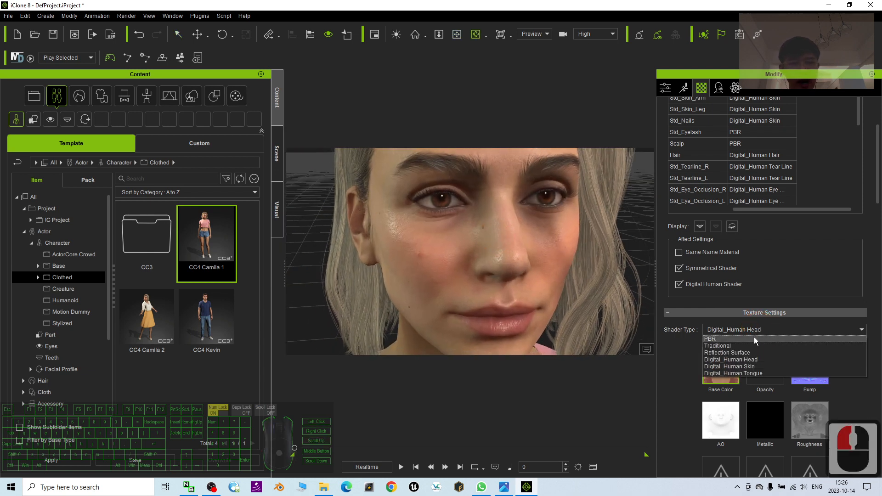
pyautogui.click(716, 338)
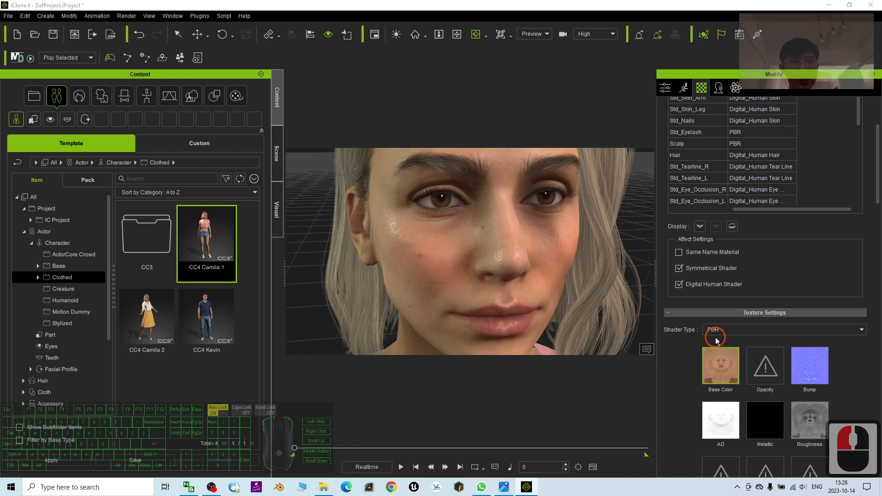
# - Examine the facial skin under the PBR shader from near and far and from different angles
pyautogui.scroll(-3, 560, 265)
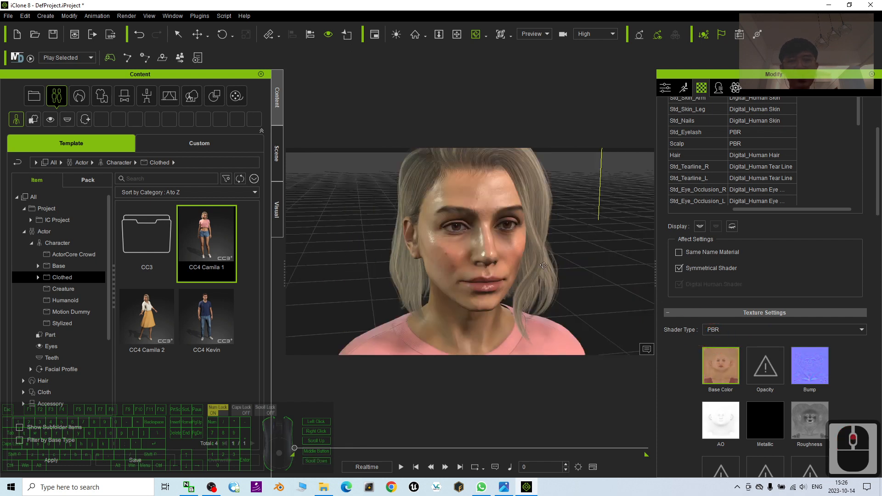
pyautogui.scroll(10, 547, 262)
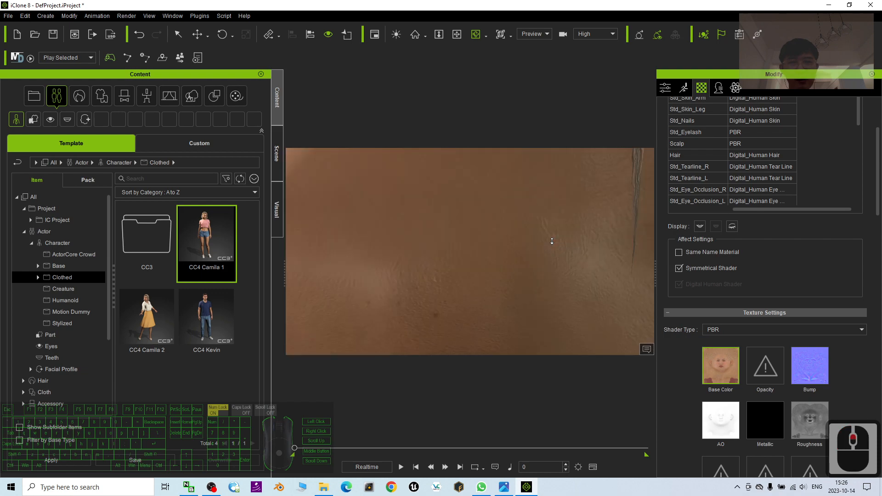
pyautogui.scroll(-3, 552, 241)
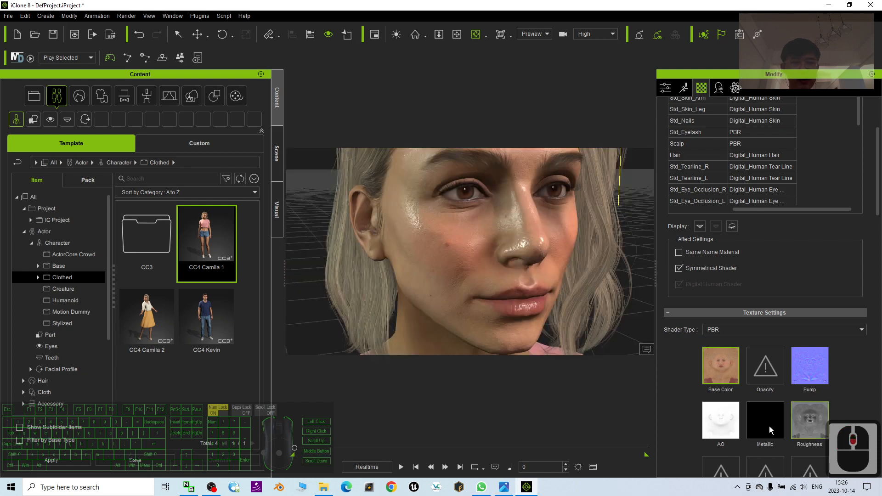
pyautogui.moveTo(517, 244); pyautogui.dragTo(548, 256)
pyautogui.scroll(-3, 492, 257)
pyautogui.scroll(3, 492, 257)
pyautogui.press('c')
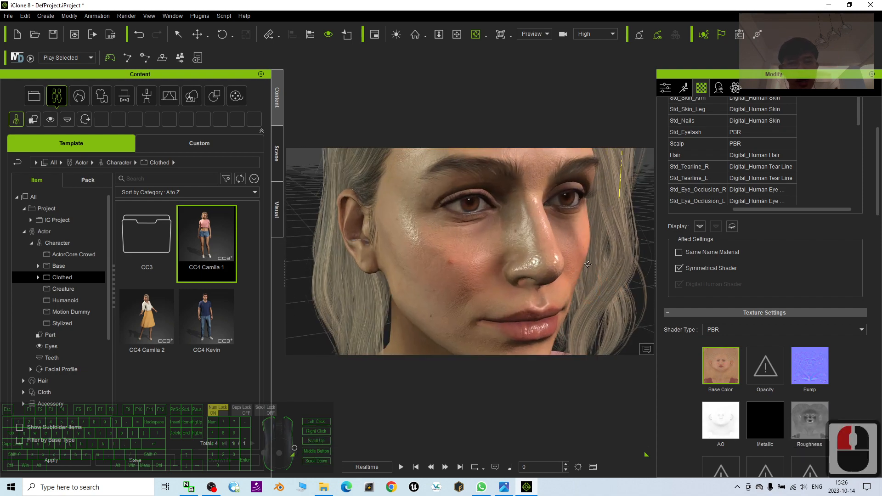
pyautogui.moveTo(459, 251)
pyautogui.mouseDown()
pyautogui.moveTo(522, 249)
pyautogui.moveTo(467, 243)
pyautogui.mouseUp()
# - Change the Std_Skin_Head shader type to Traditional and check the face from several distances
pyautogui.click(741, 329)
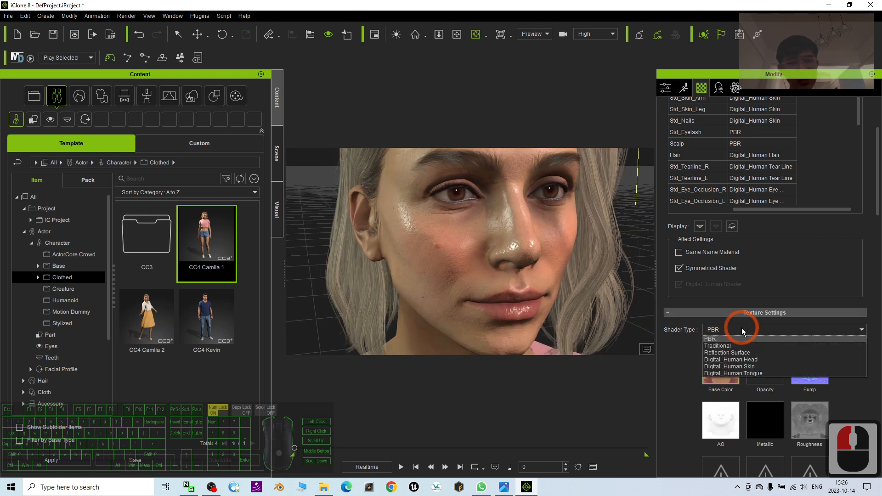
pyautogui.click(746, 346)
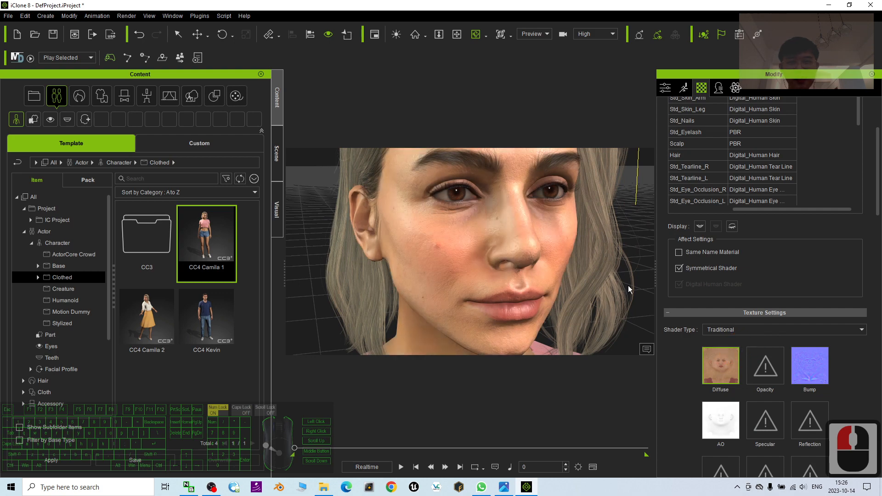
pyautogui.scroll(-3, 548, 234)
pyautogui.moveTo(548, 234); pyautogui.dragTo(527, 248)
pyautogui.scroll(4, 538, 226)
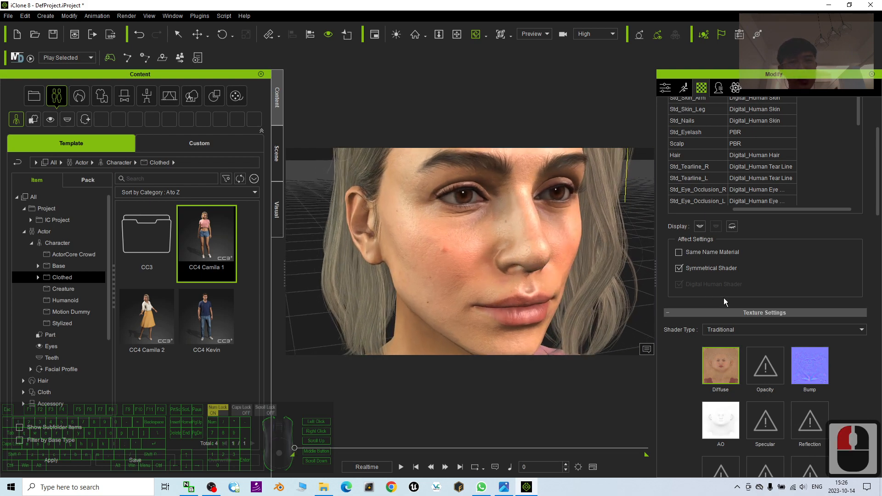
# - Change the Std_Skin_Head shader type to Reflection Surface and view the face from another angle
pyautogui.click(734, 330)
pyautogui.click(720, 354)
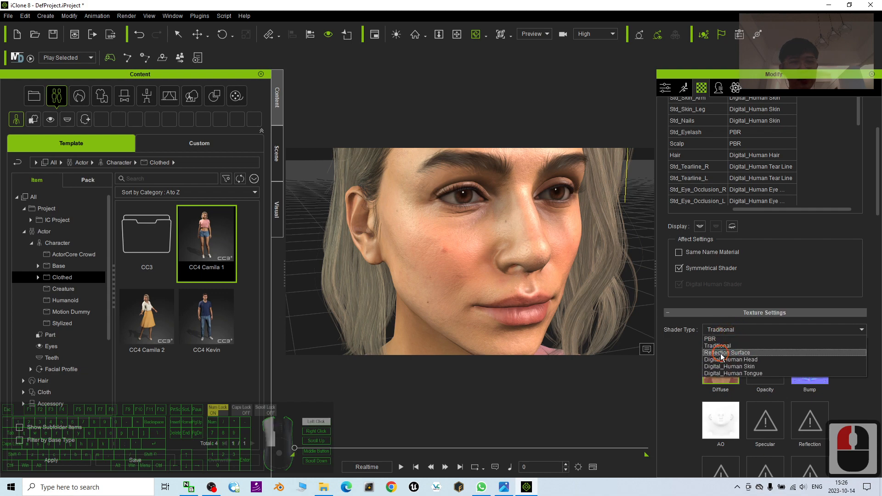
pyautogui.moveTo(544, 256); pyautogui.dragTo(494, 251)
pyautogui.doubleClick(495, 251)
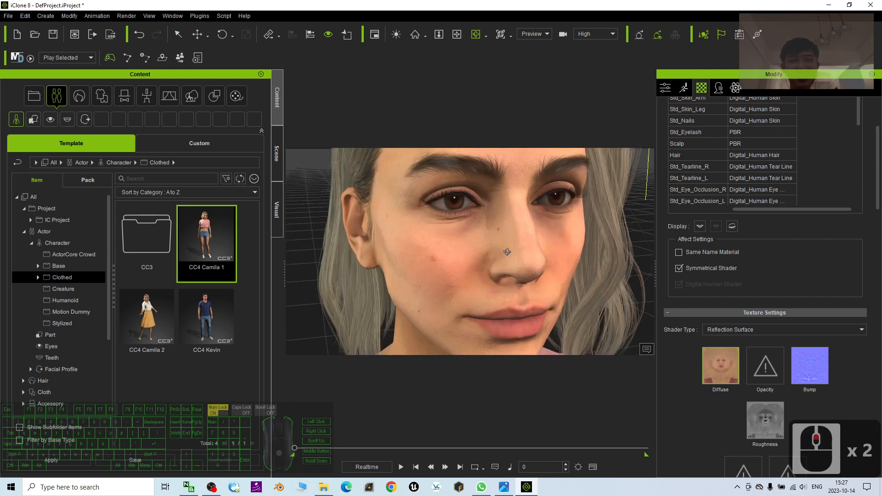
# - Set the Std_Skin_Head shader type to Digital_Human_Head and look over the skin on the face
pyautogui.click(749, 330)
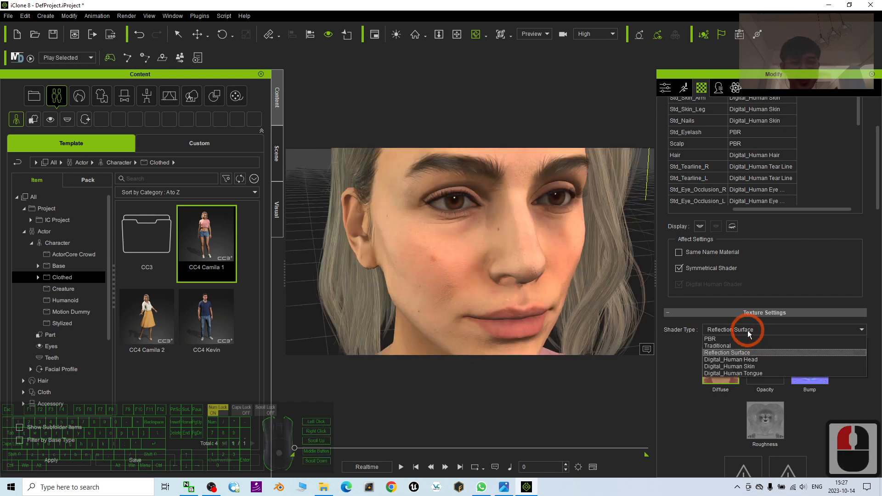
pyautogui.click(725, 362)
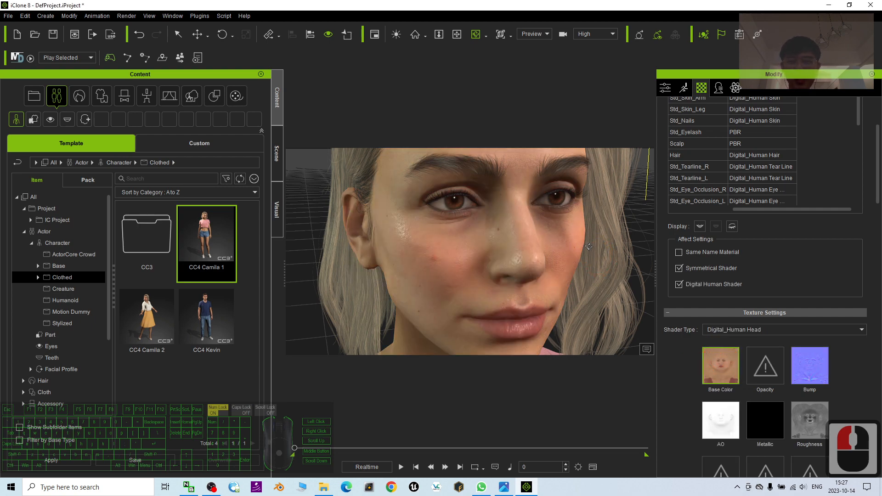
pyautogui.click(550, 237)
pyautogui.moveTo(549, 236)
pyautogui.mouseDown()
pyautogui.moveTo(511, 236)
pyautogui.moveTo(564, 242)
pyautogui.mouseUp()
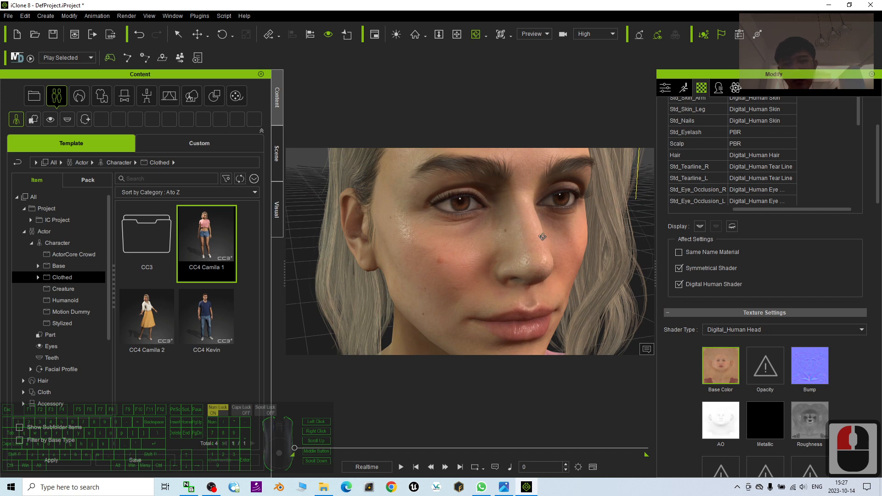
# - Select the character's eye occlusion mesh in the viewport and bring up its material list
pyautogui.doubleClick(465, 207)
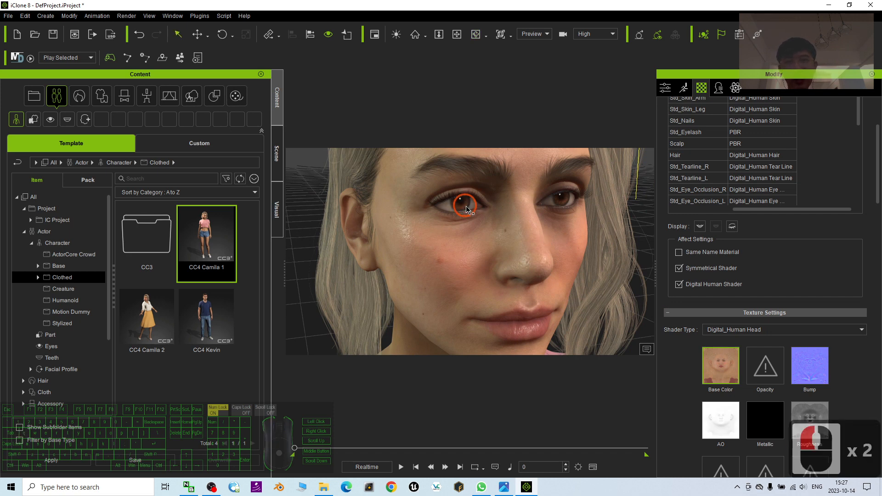
pyautogui.scroll(-3, 467, 209)
pyautogui.scroll(2, 498, 222)
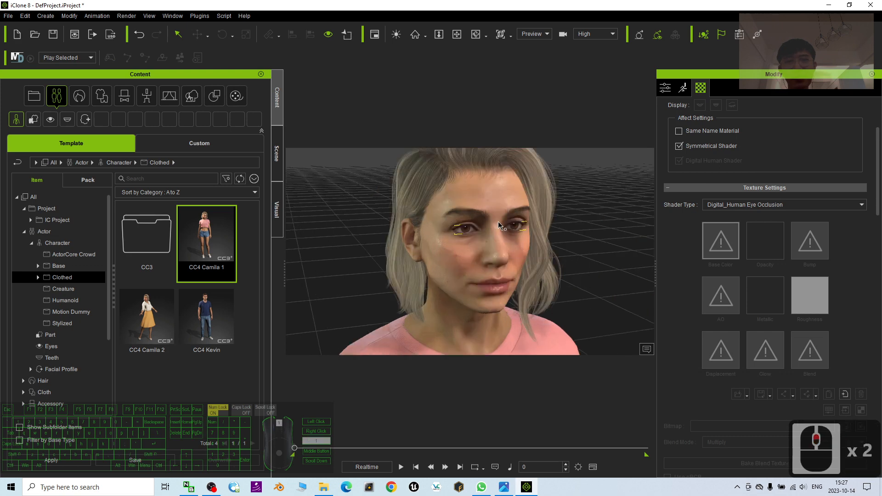
pyautogui.scroll(2, 498, 222)
pyautogui.scroll(5, 813, 275)
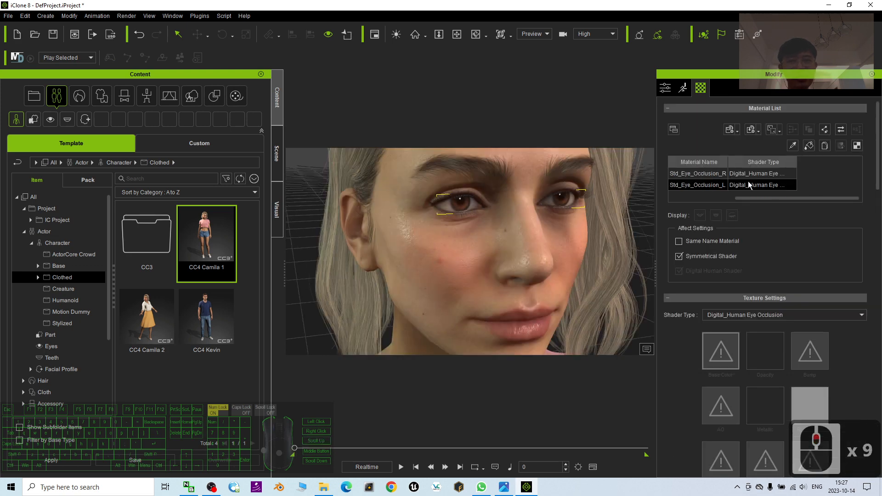
# - Select the character's face in the viewport to bring up its full material list with Std_Skin_Head
pyautogui.click(698, 174)
pyautogui.click(546, 222)
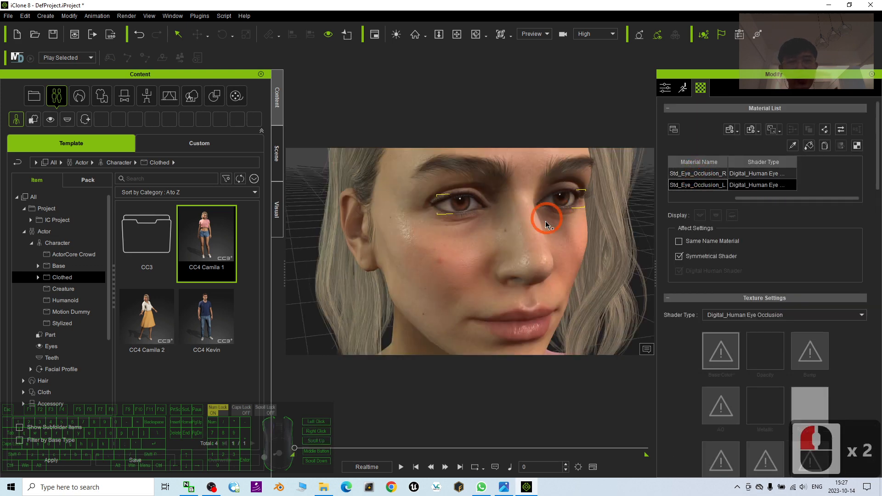
pyautogui.click(511, 252)
pyautogui.click(472, 256)
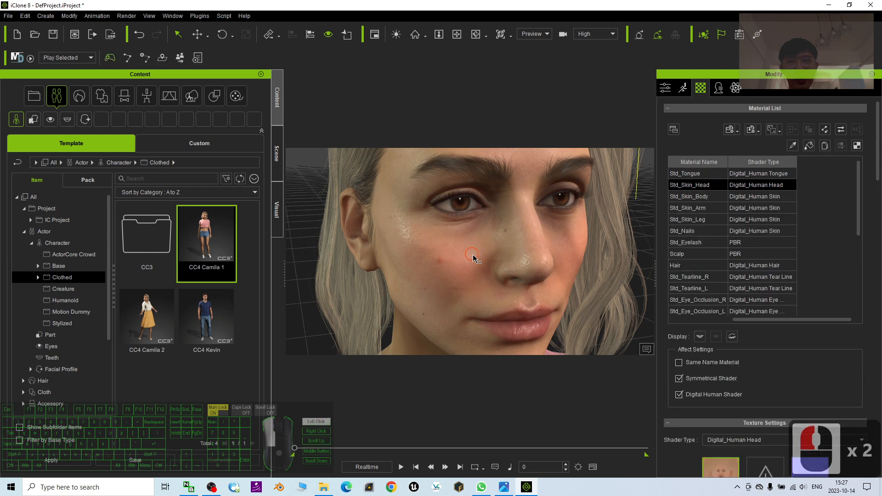
pyautogui.click(477, 255)
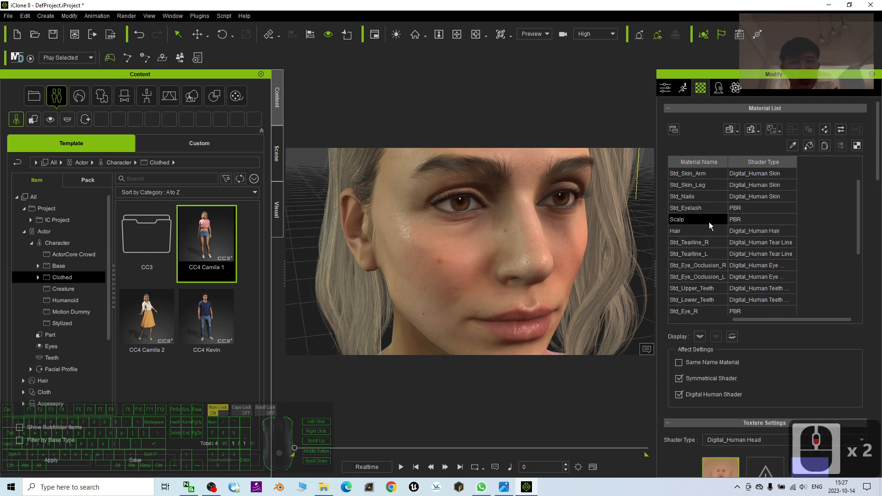
# - Look through the character's materials and check the shader types of Std_Eye_R and Std_Eye_L
pyautogui.scroll(-2, 710, 225)
pyautogui.click(735, 278)
pyautogui.scroll(-2, 735, 280)
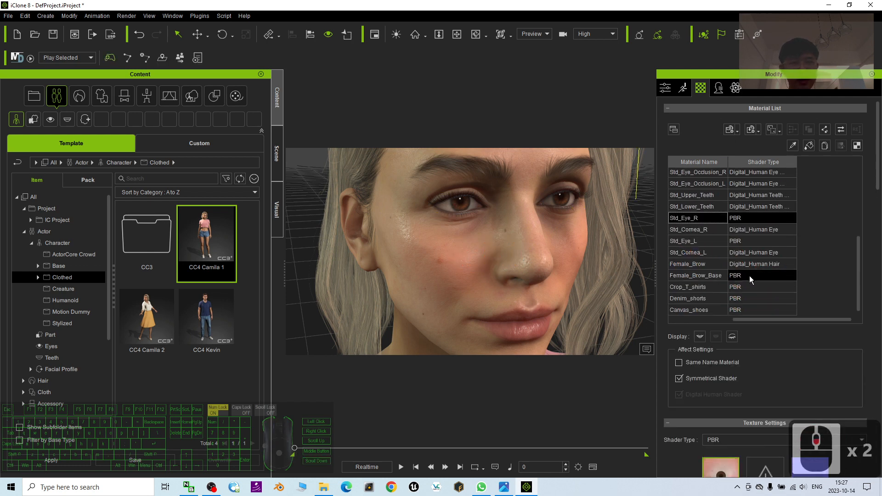
pyautogui.click(744, 241)
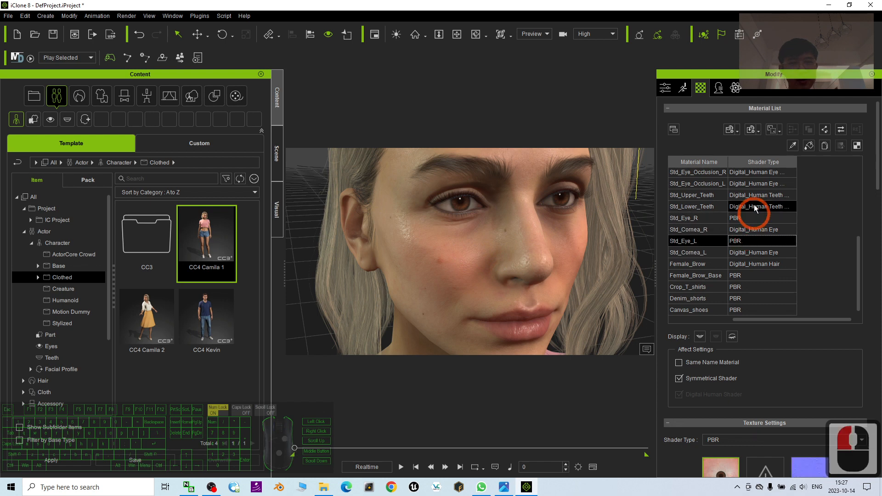
# - Change the shader type of the Std_Eye_R material to Traditional
pyautogui.click(733, 218)
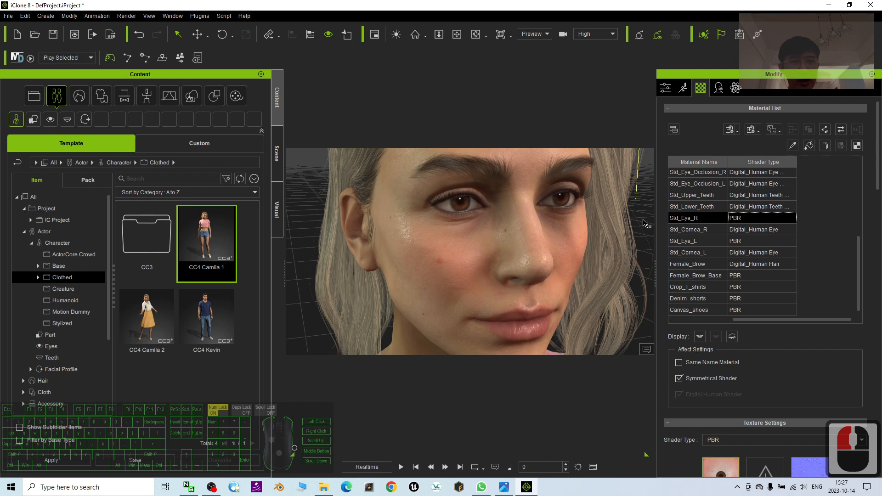
pyautogui.scroll(-3, 804, 252)
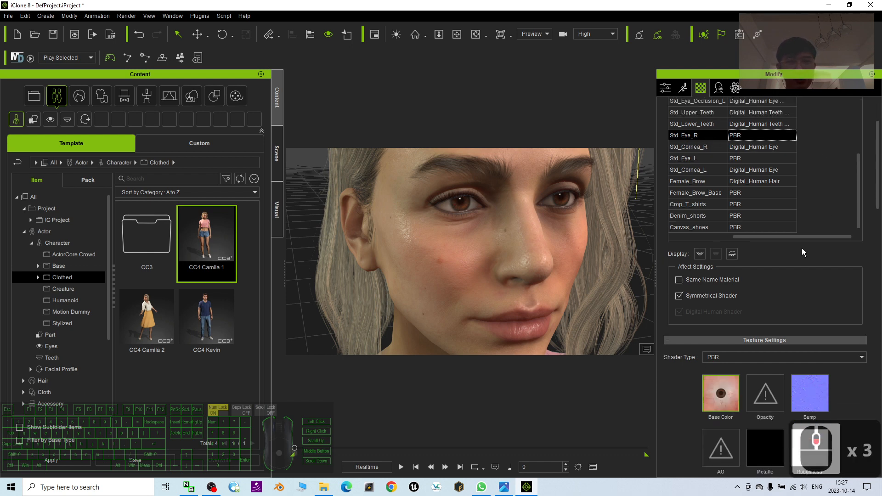
pyautogui.click(714, 359)
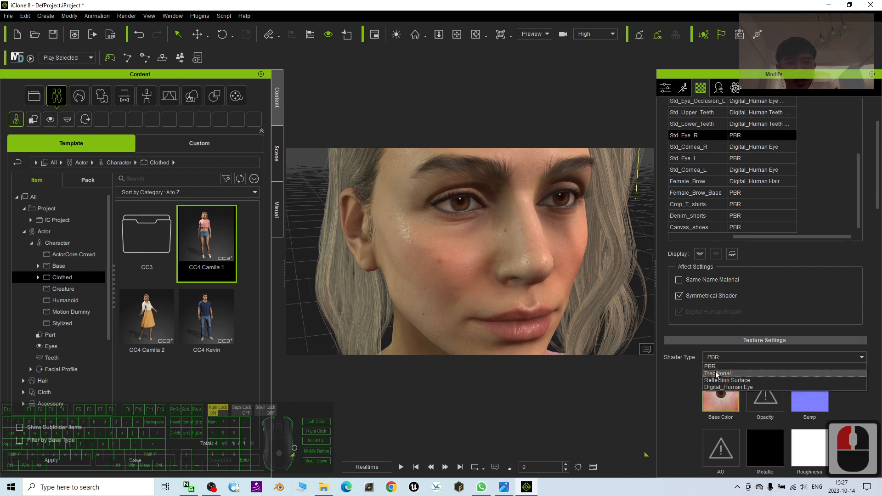
pyautogui.click(717, 373)
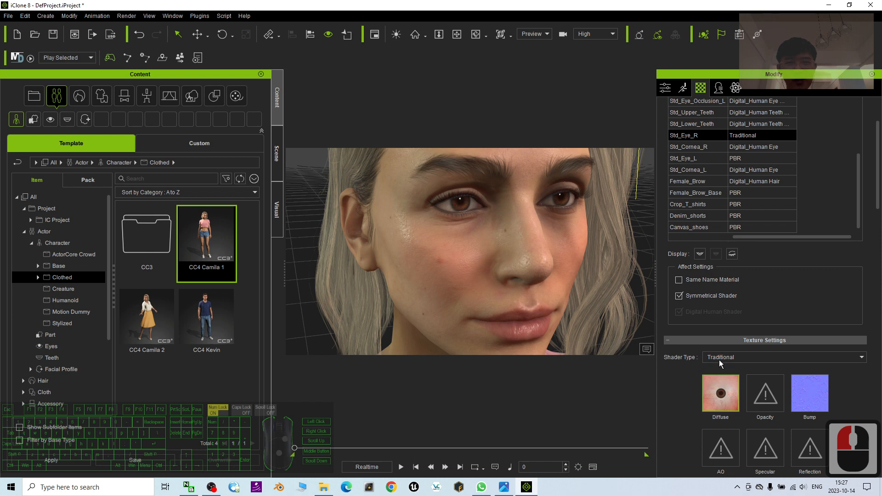
pyautogui.click(723, 360)
pyautogui.click(723, 361)
# - Change the Std_Cornea_R shader type to Traditional and look at the eye in the viewport
pyautogui.click(783, 166)
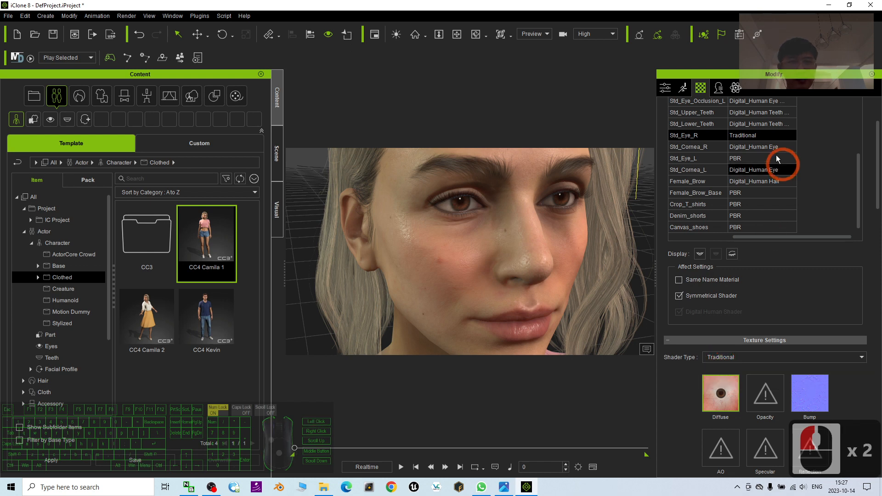
pyautogui.click(731, 151)
pyautogui.click(759, 146)
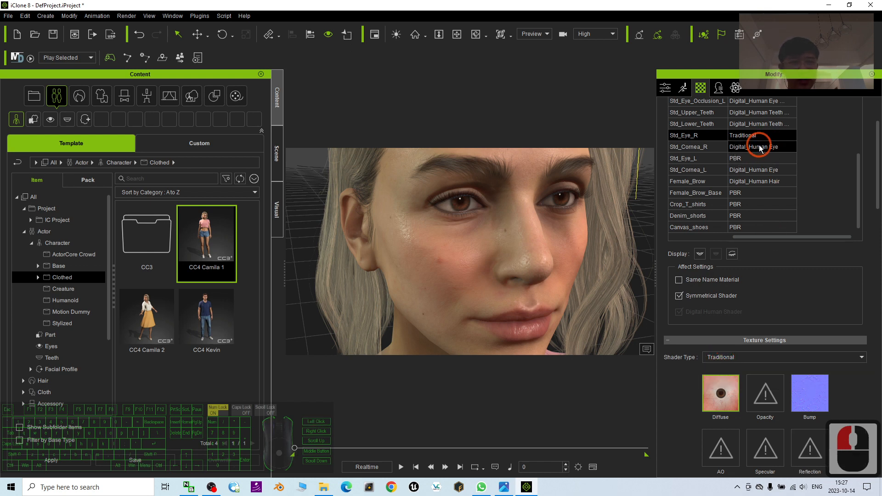
pyautogui.click(731, 356)
pyautogui.click(725, 374)
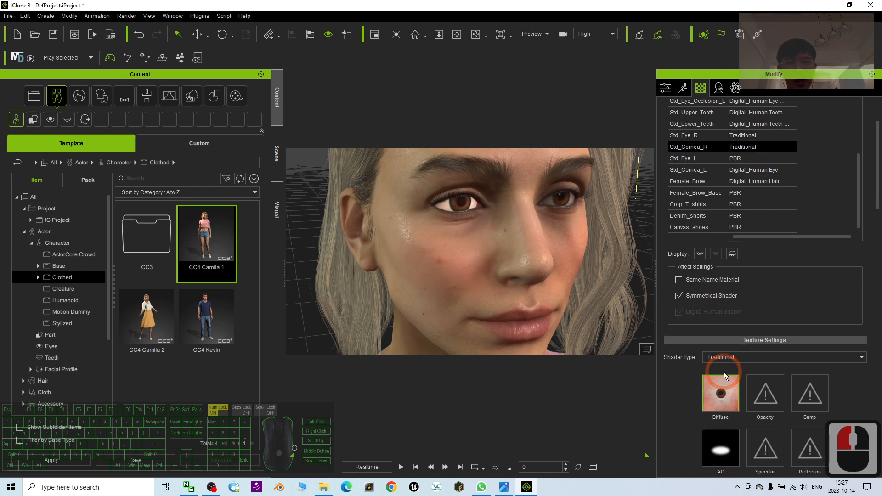
pyautogui.scroll(1, 444, 191)
pyautogui.scroll(-1, 445, 197)
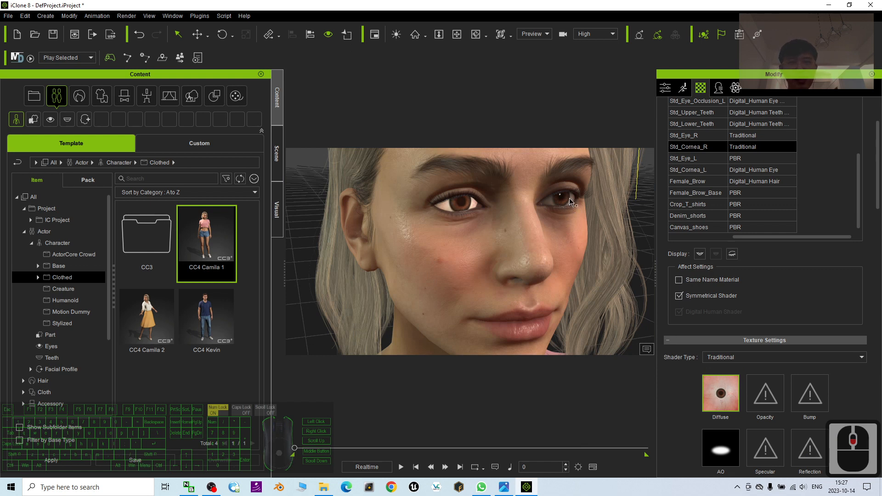
# - Change the Std_Cornea_L shader type to Traditional and view both eyes from a distance and close up
pyautogui.click(704, 169)
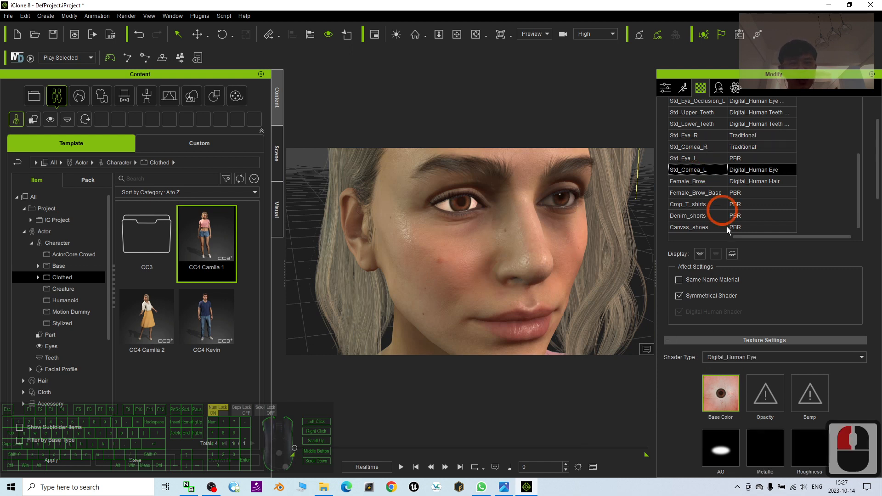
pyautogui.click(741, 357)
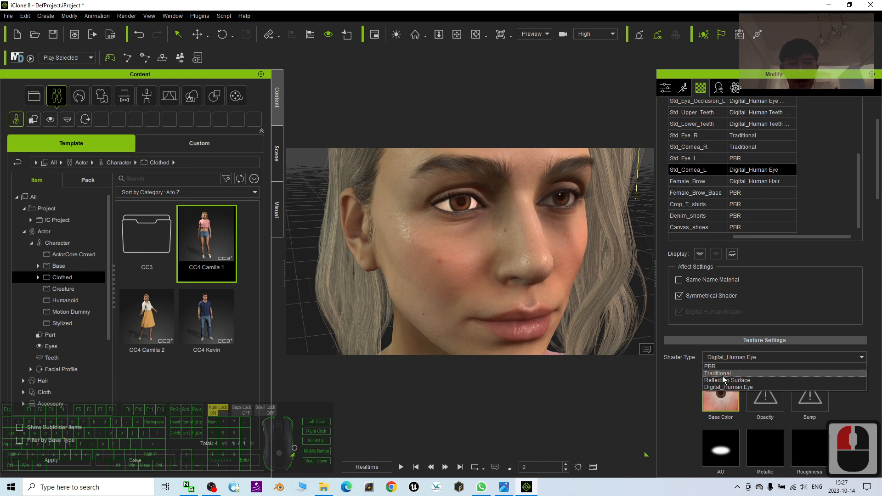
pyautogui.click(738, 373)
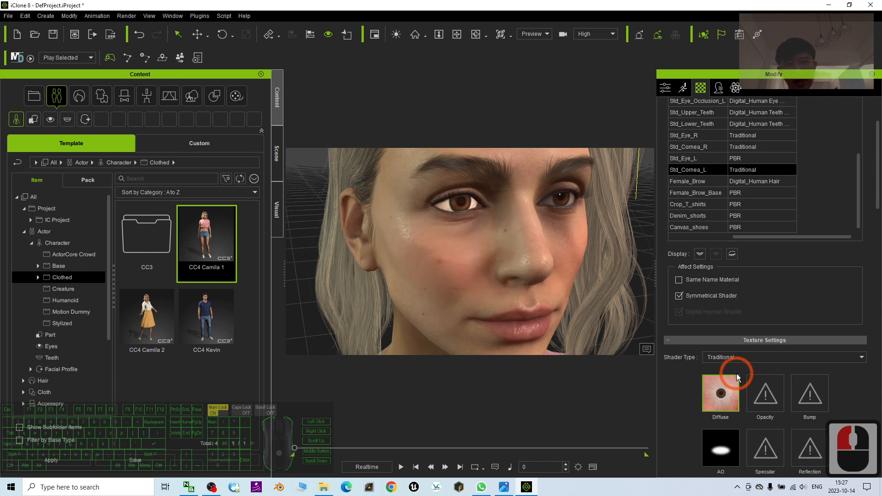
pyautogui.press('c')
pyautogui.scroll(-3, 600, 250)
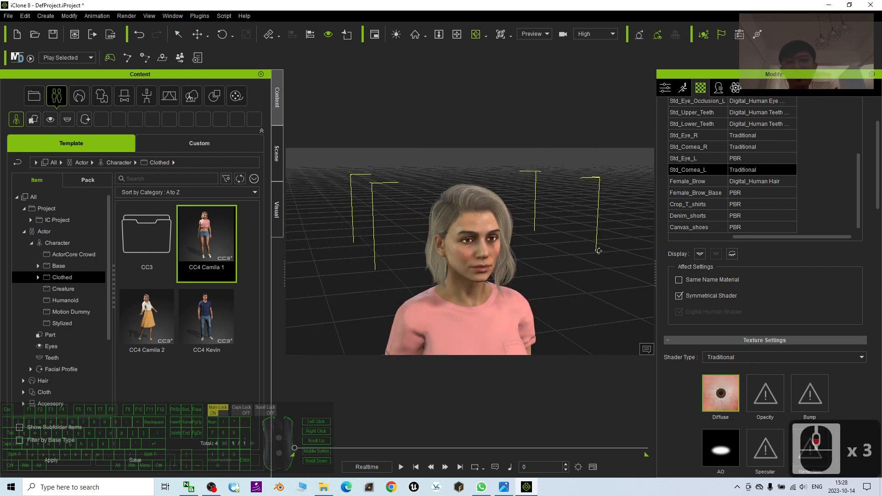
pyautogui.moveTo(597, 250); pyautogui.dragTo(545, 255)
pyautogui.scroll(4, 544, 254)
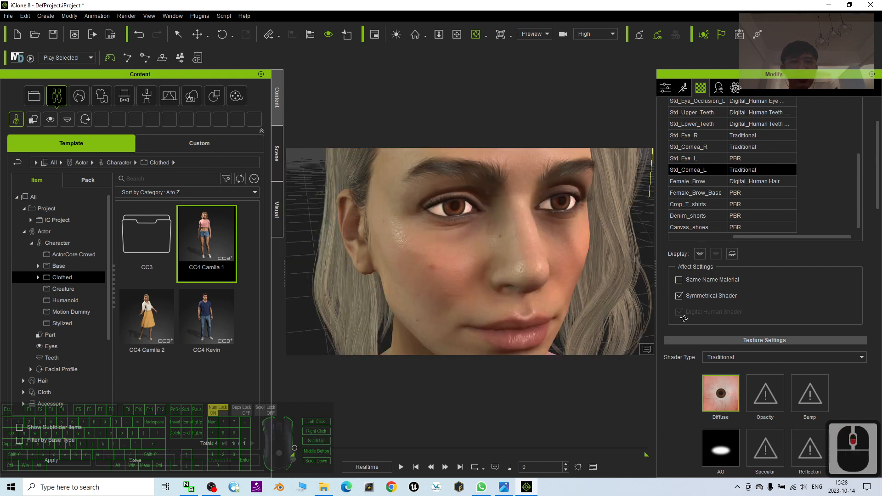
# - Set the shader type of both Std_Cornea_L and Std_Cornea_R to PBR
pyautogui.click(727, 358)
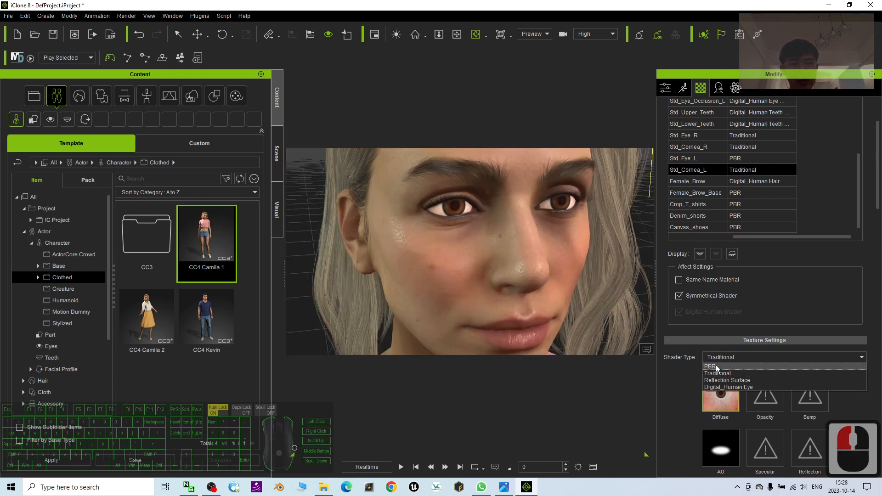
pyautogui.click(716, 365)
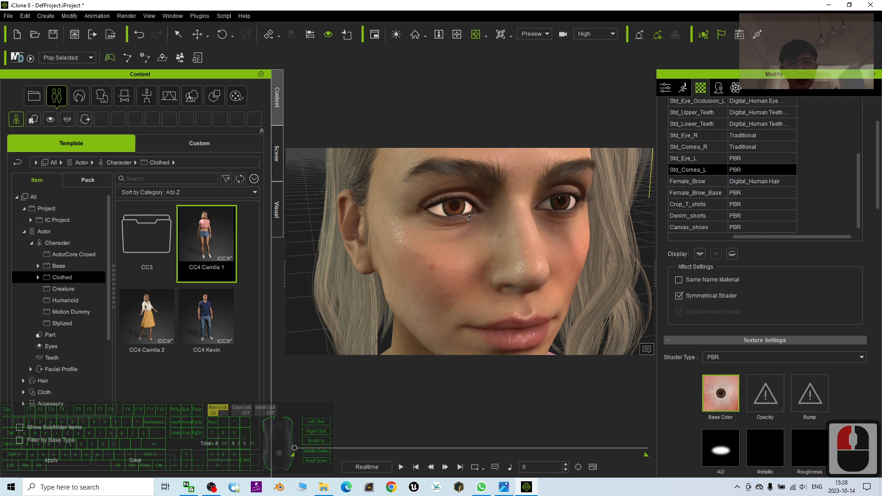
pyautogui.click(704, 147)
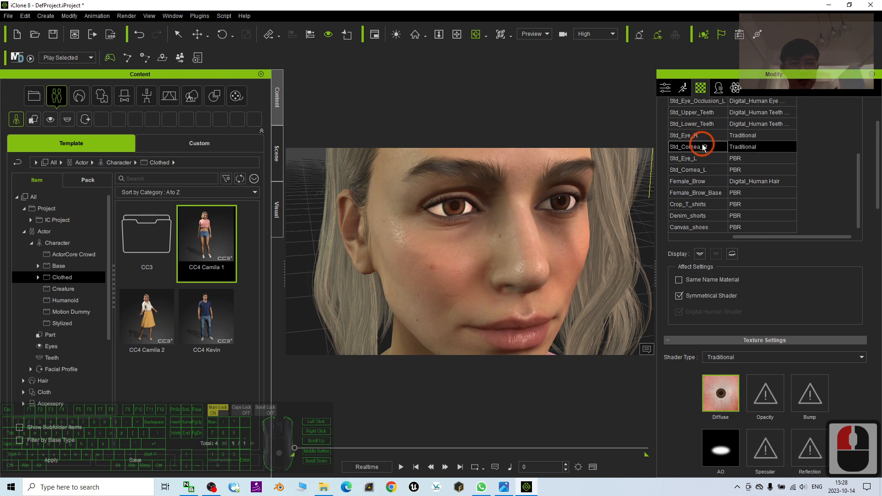
pyautogui.click(733, 359)
pyautogui.click(721, 365)
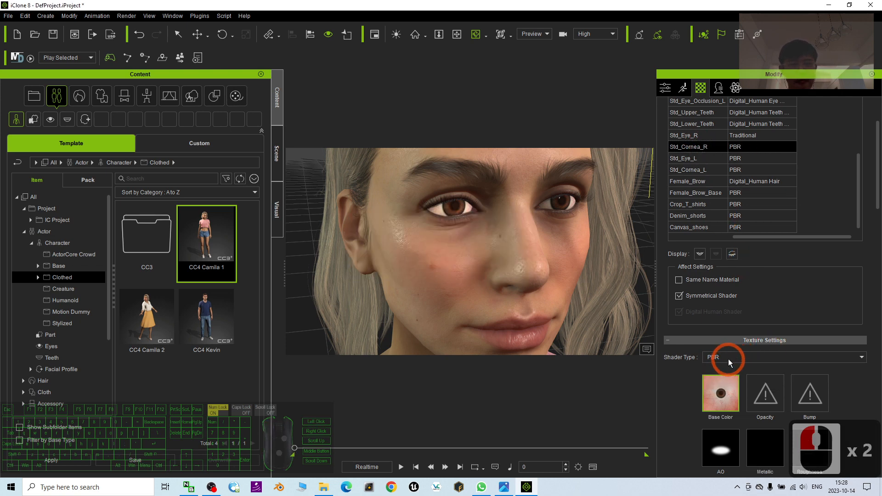
# - Select the Std_Cornea_L material and look over the face and eyes from several distances
pyautogui.click(729, 359)
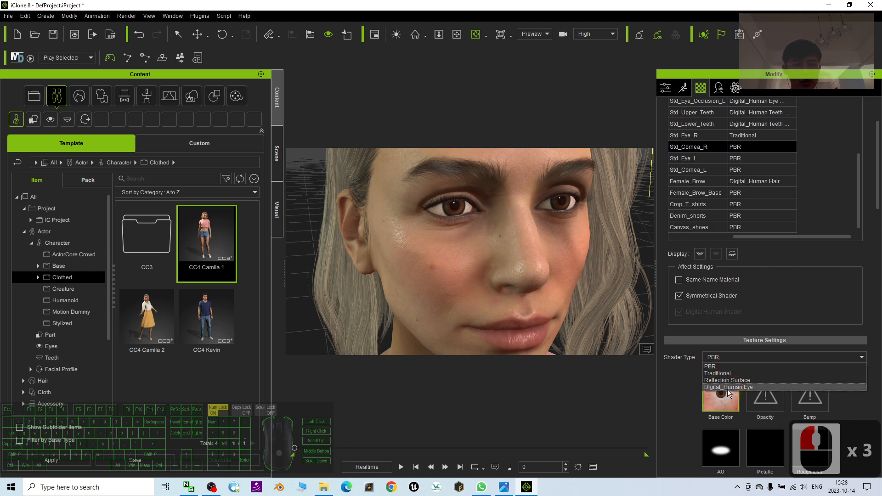
pyautogui.scroll(-5, 711, 142)
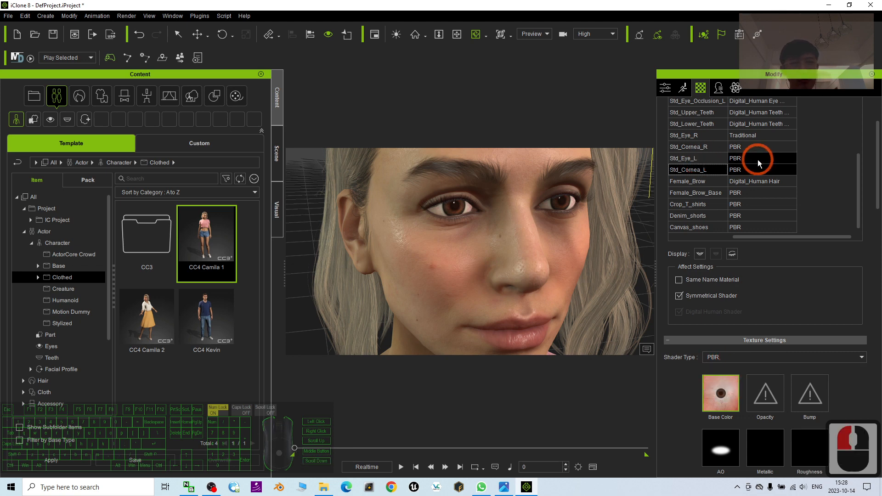
pyautogui.scroll(6, 760, 150)
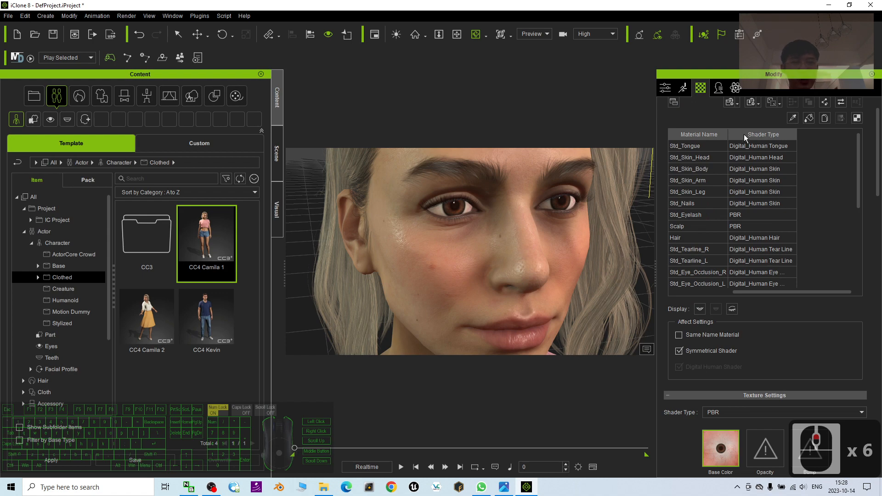
pyautogui.doubleClick(473, 267)
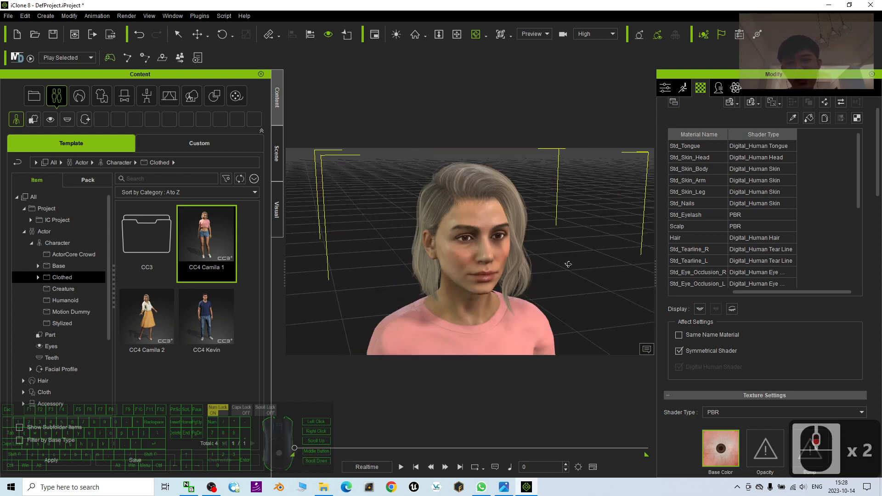
pyautogui.scroll(3, 509, 243)
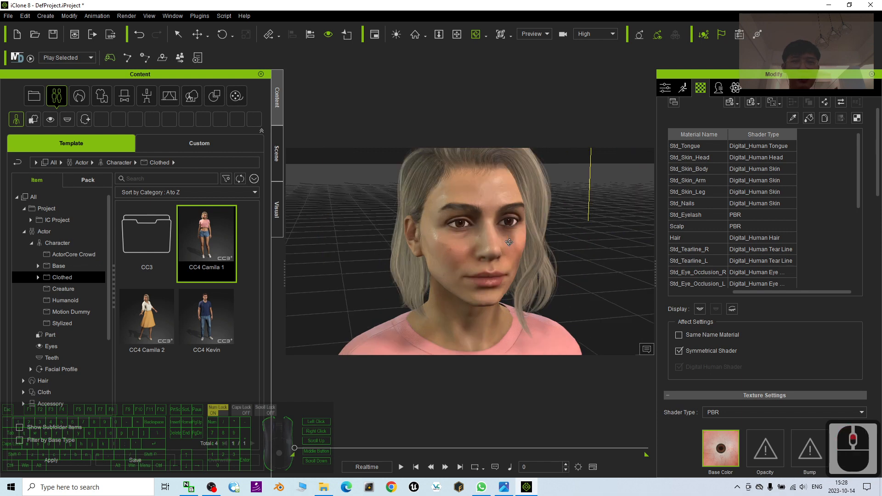
pyautogui.scroll(2, 526, 225)
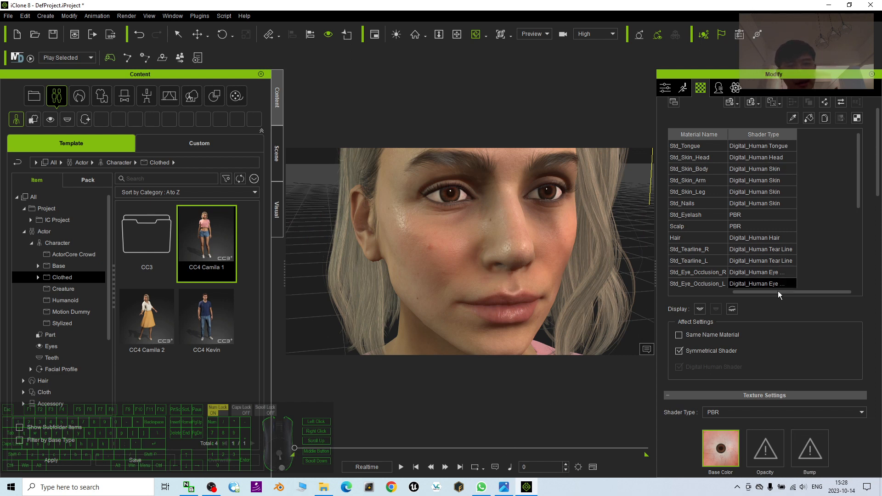
# - Review the shader types offered for Std_Cornea_L, and view the comparison image cover (2010).jpg in the photo viewer before returning to iClone
pyautogui.click(723, 414)
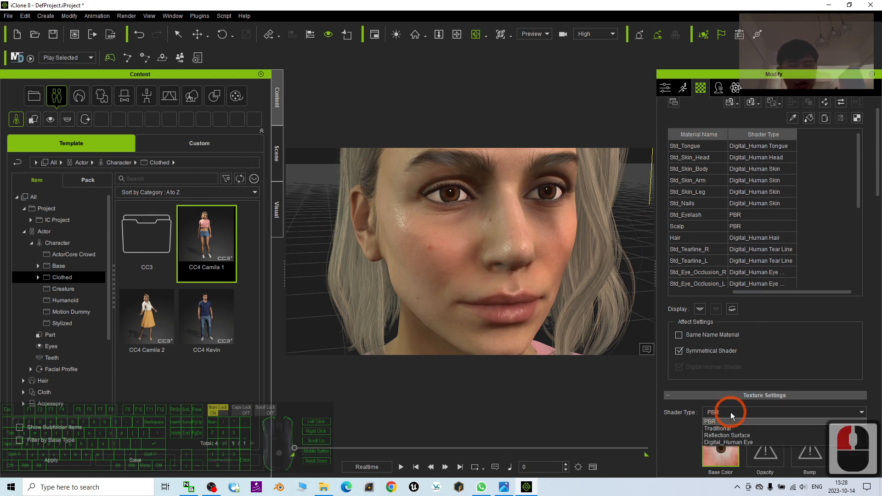
pyautogui.click(730, 412)
pyautogui.click(722, 413)
pyautogui.click(730, 415)
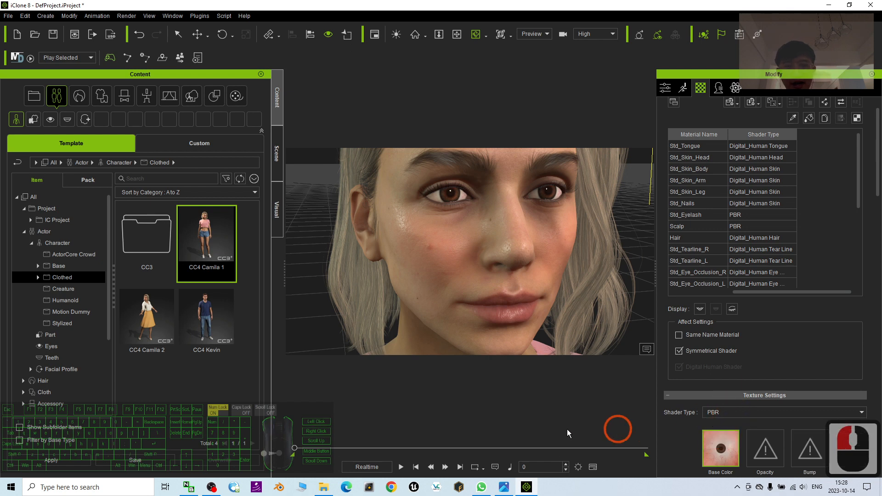
pyautogui.click(505, 488)
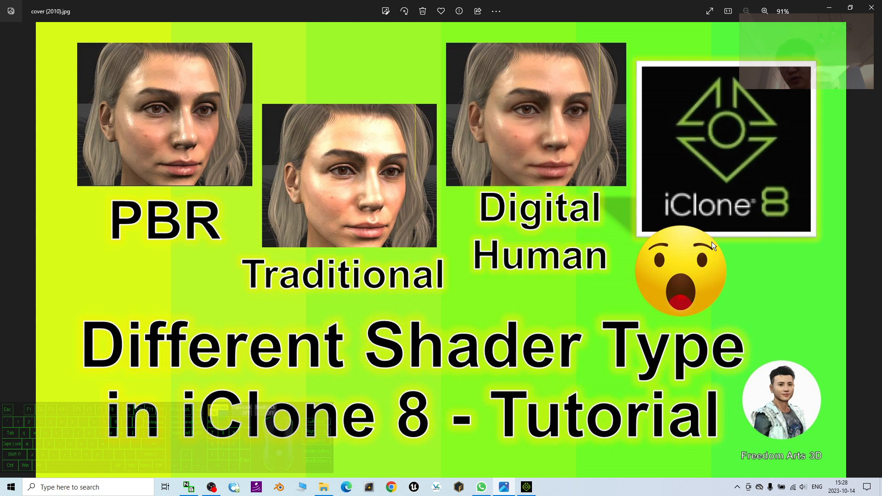
pyautogui.click(533, 489)
# - Set the Std_Cornea_L shader type to Digital_Human_Eye and compare both eyes up close from several angles
pyautogui.moveTo(589, 250); pyautogui.dragTo(577, 266)
pyautogui.scroll(-3, 440, 267)
pyautogui.scroll(2, 432, 266)
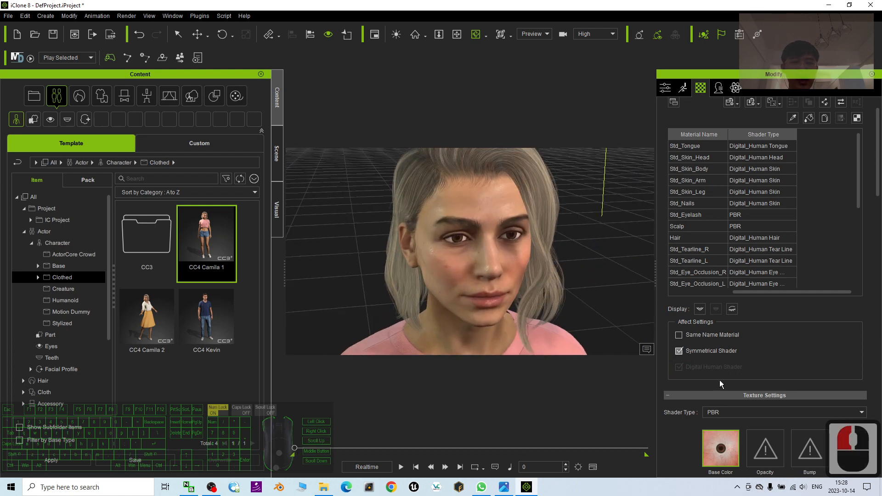
pyautogui.click(726, 412)
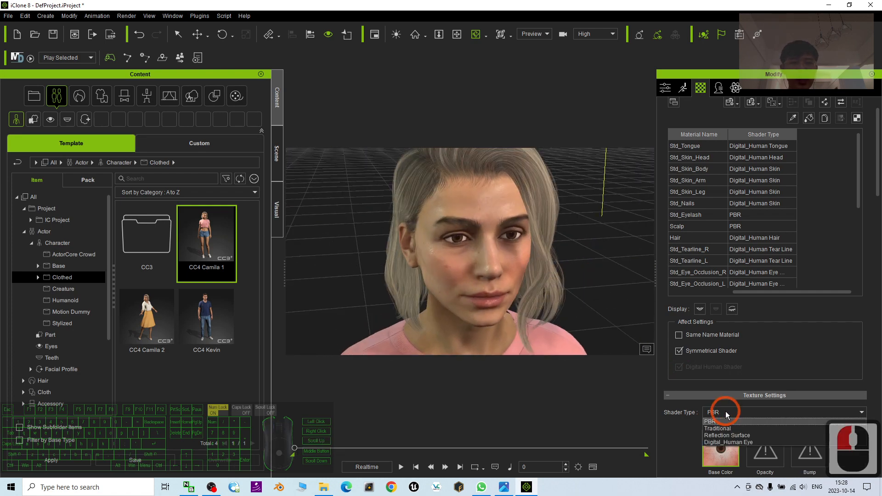
pyautogui.click(723, 440)
pyautogui.doubleClick(561, 217)
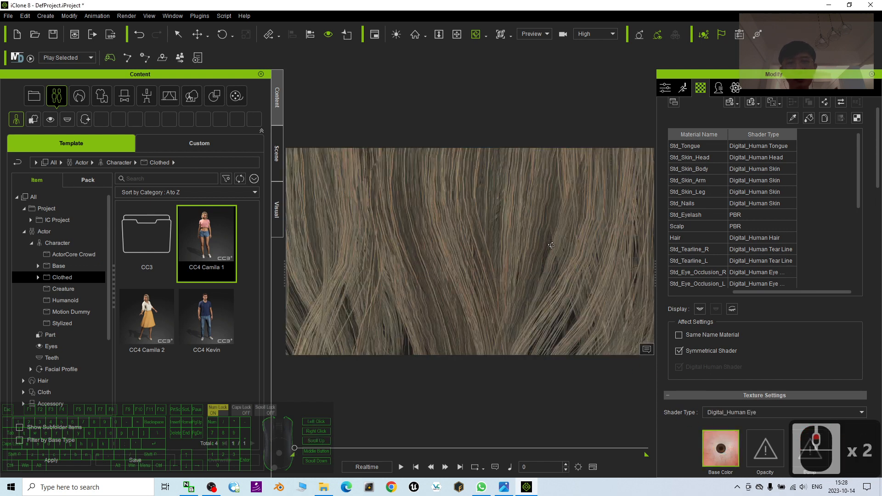
pyautogui.scroll(-2, 571, 237)
pyautogui.moveTo(548, 246)
pyautogui.mouseDown()
pyautogui.moveTo(498, 227)
pyautogui.moveTo(427, 236)
pyautogui.moveTo(544, 242)
pyautogui.mouseUp()
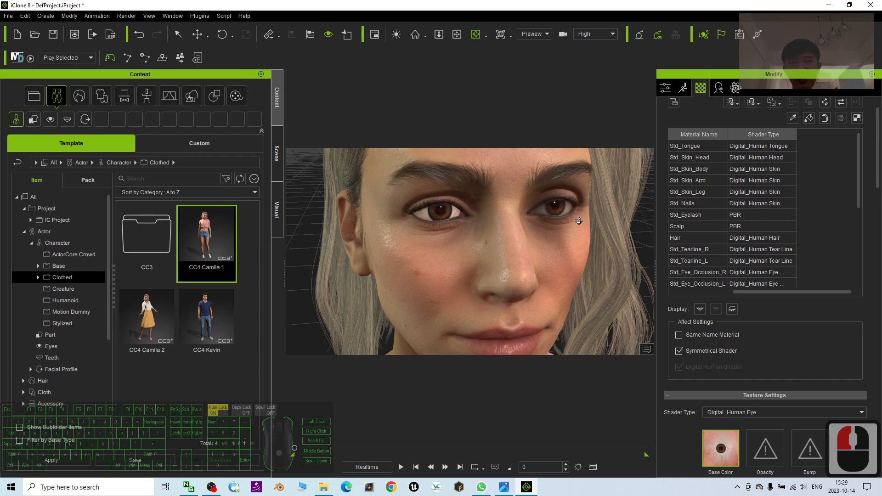
pyautogui.moveTo(553, 244); pyautogui.dragTo(520, 257)
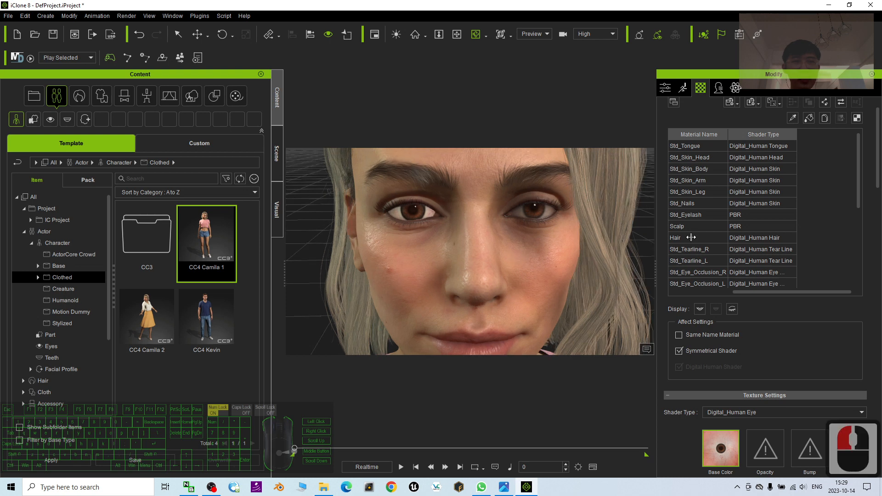
# - Select the Scalp material and view the face from the other side
pyautogui.doubleClick(701, 226)
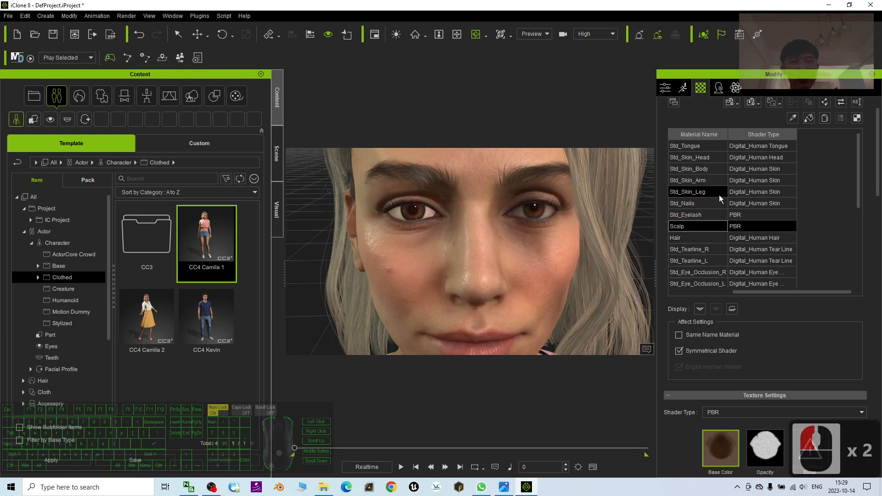
pyautogui.moveTo(445, 273); pyautogui.dragTo(458, 251)
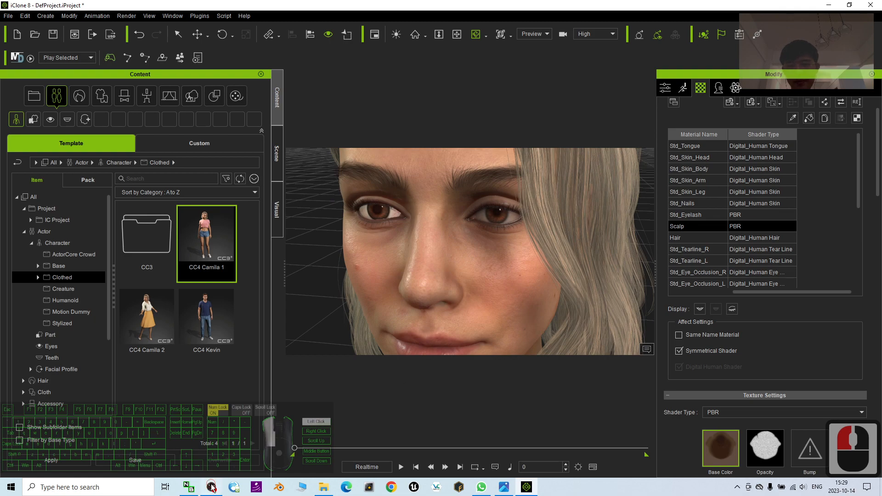